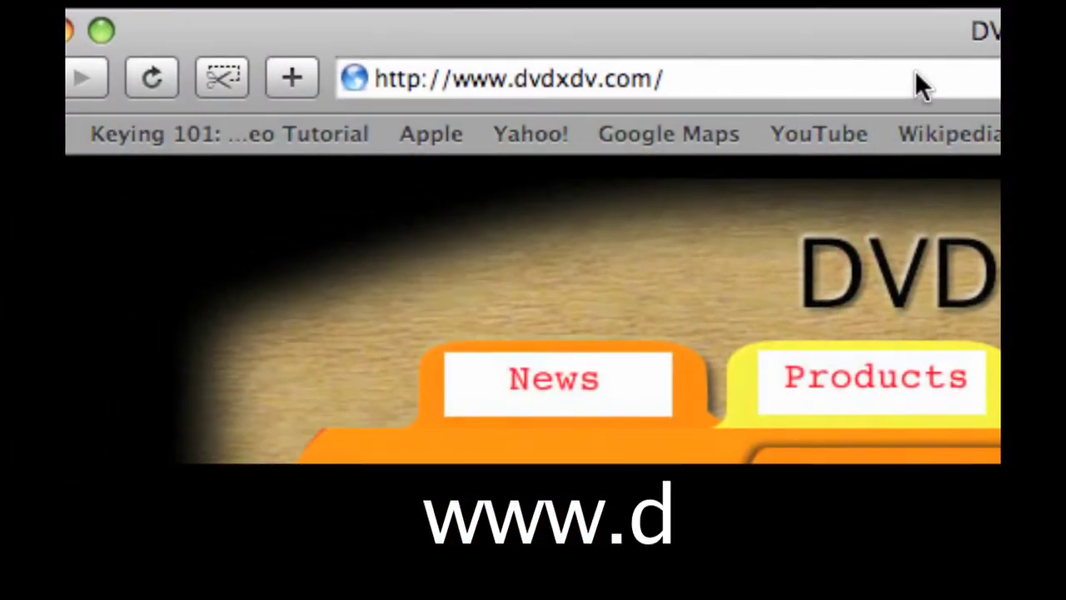
pyautogui.click(916, 78)
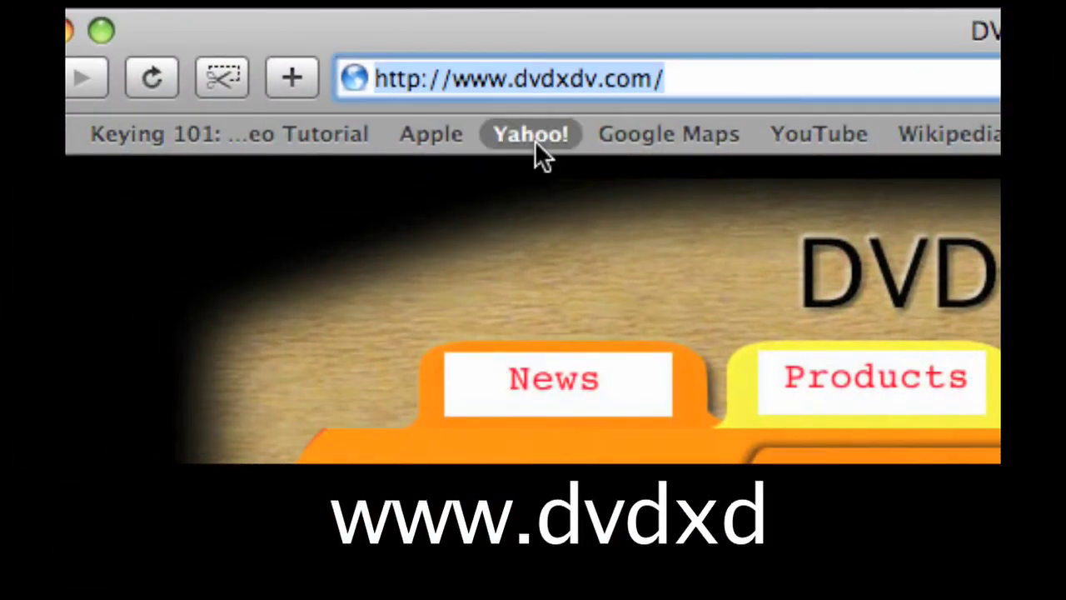
pyautogui.write('www.dvd')
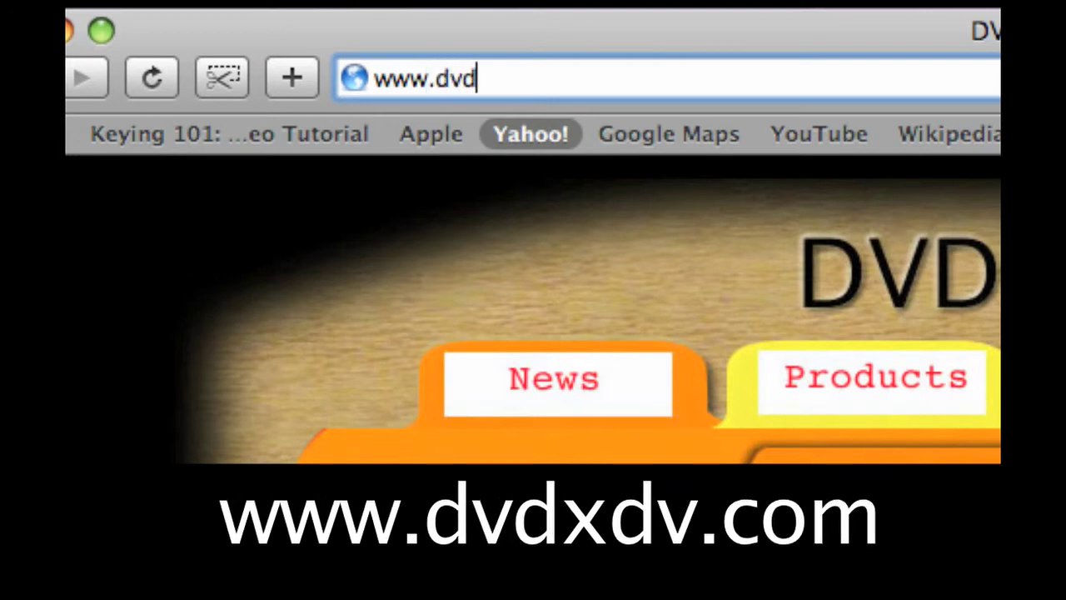
pyautogui.write('xdv.com/key')
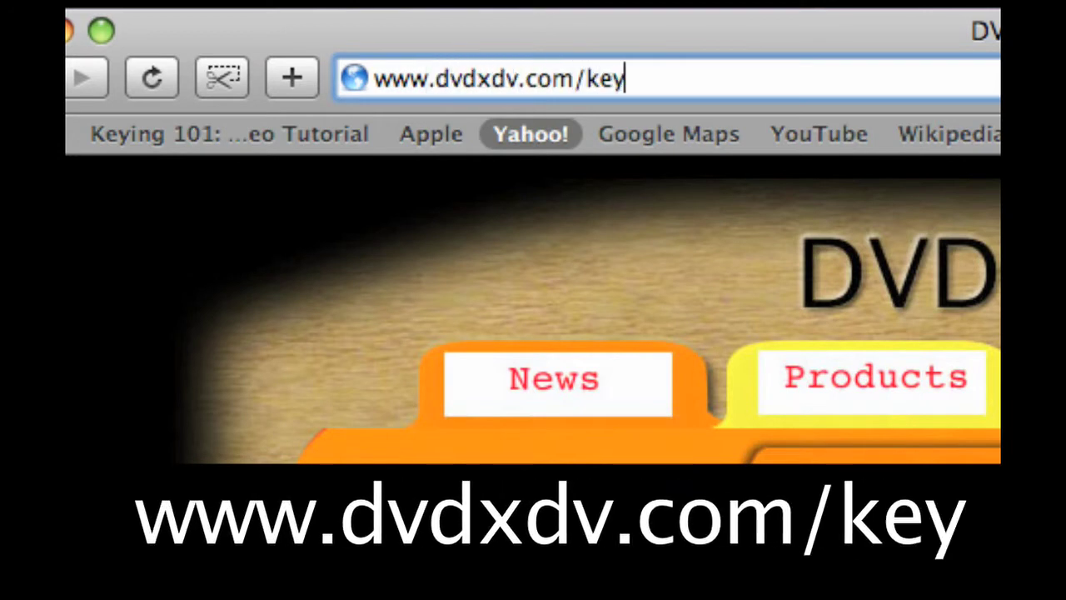
pyautogui.press('Return')
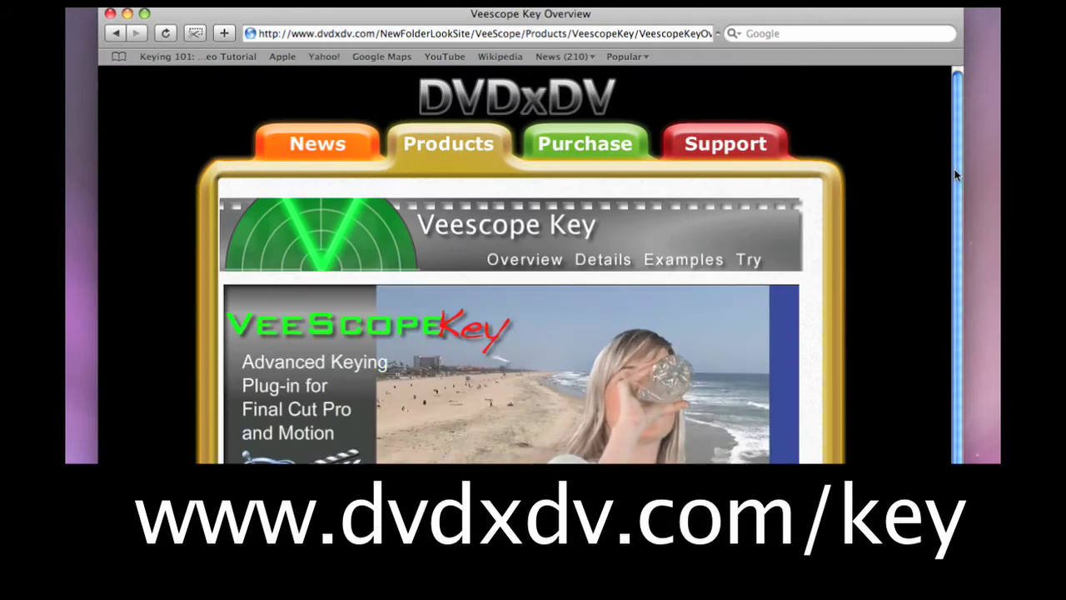
pyautogui.scroll(-1, 956, 179)
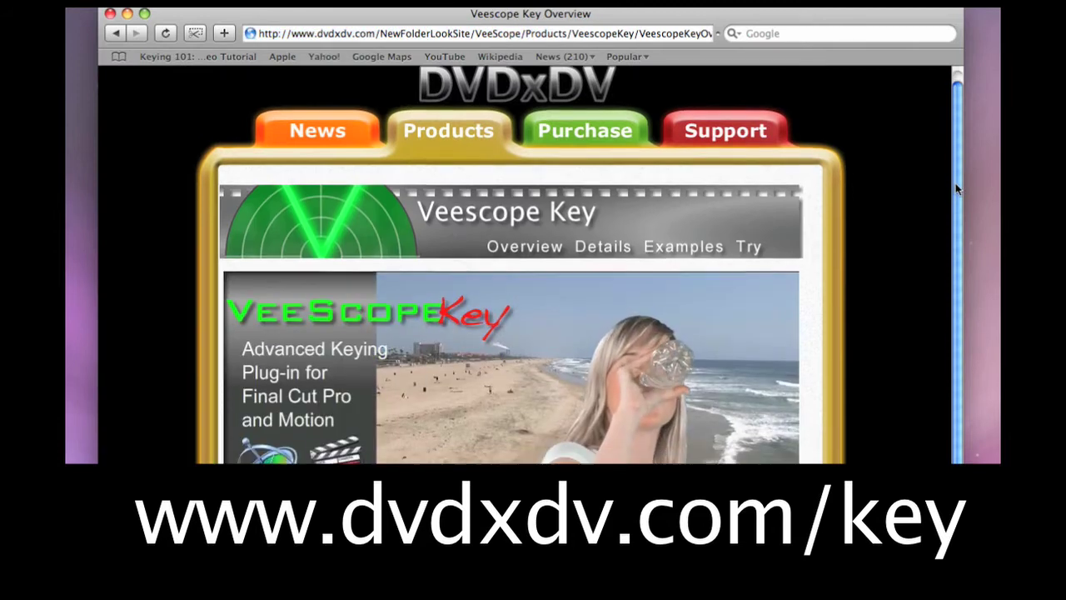
pyautogui.moveTo(956, 189); pyautogui.dragTo(797, 209)
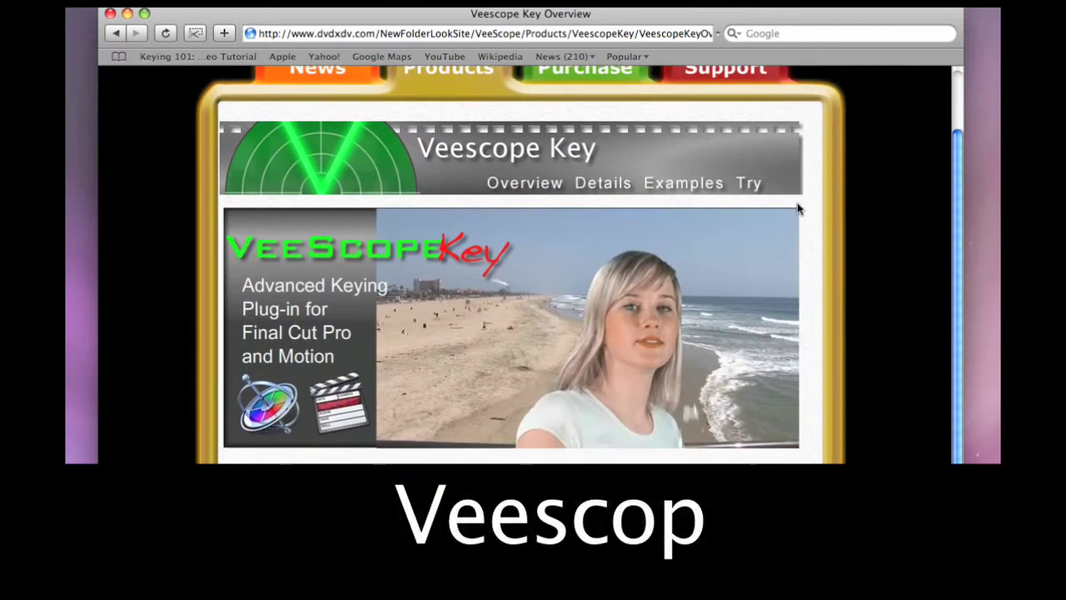
pyautogui.click(663, 184)
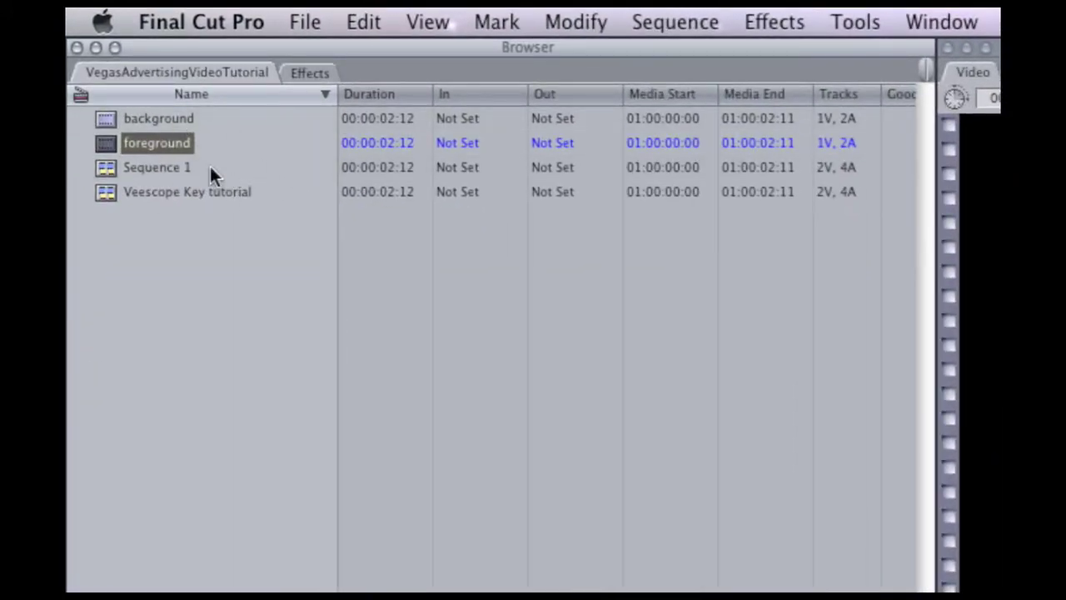
# - Place the background clip on V1 after the playhead in the Veescope Key tutorial sequence
pyautogui.click(106, 120)
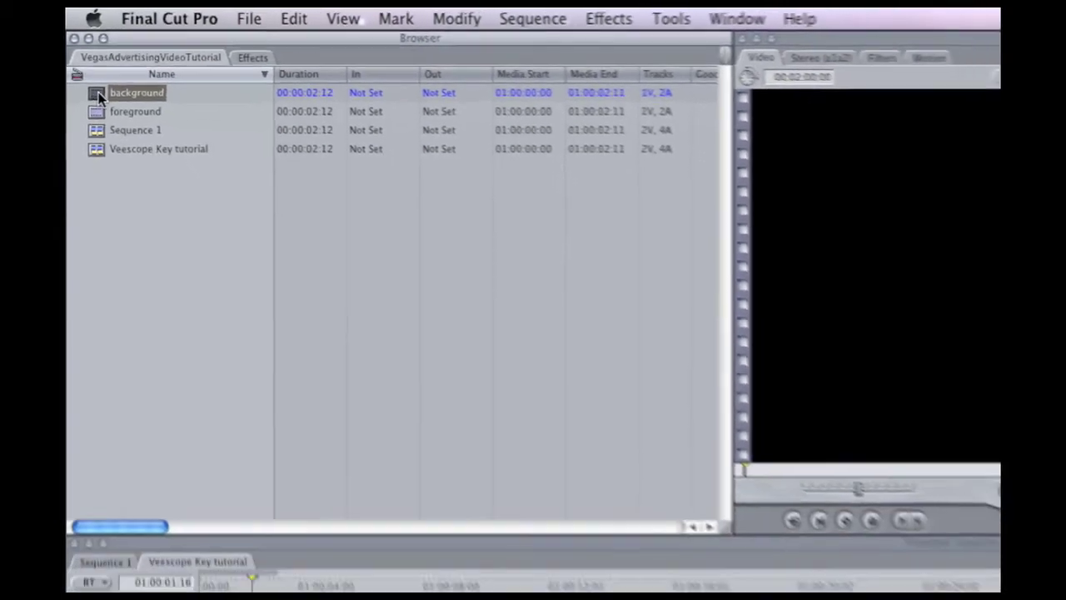
pyautogui.moveTo(105, 119); pyautogui.dragTo(353, 209)
pyautogui.moveTo(243, 134); pyautogui.dragTo(313, 504)
pyautogui.moveTo(281, 461); pyautogui.dragTo(223, 543)
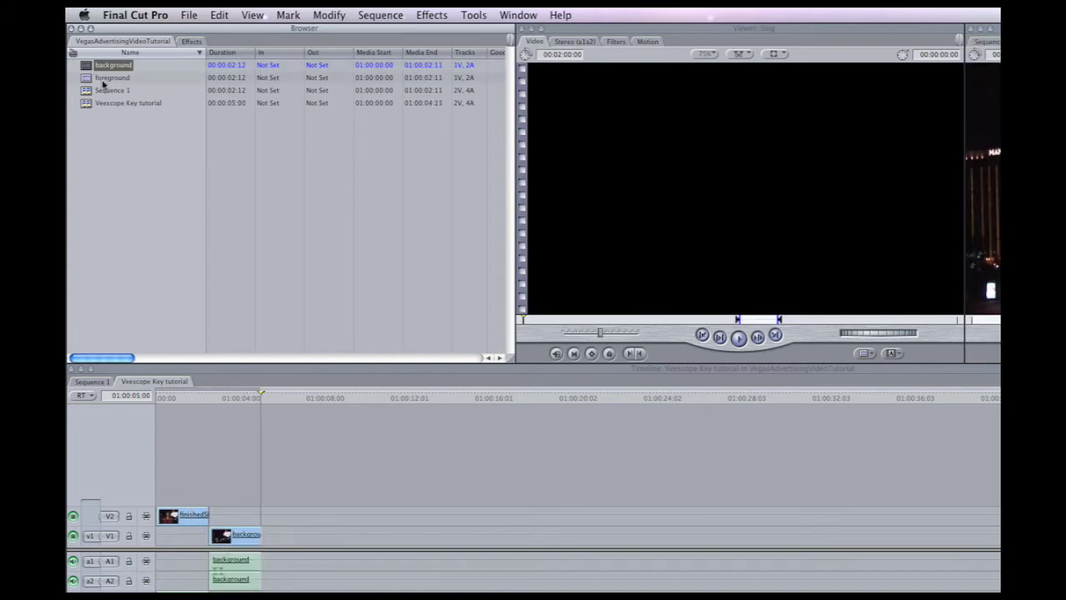
# - Lay the green-screen foreground clip on V2 above the background and play it
pyautogui.moveTo(89, 79); pyautogui.dragTo(150, 82)
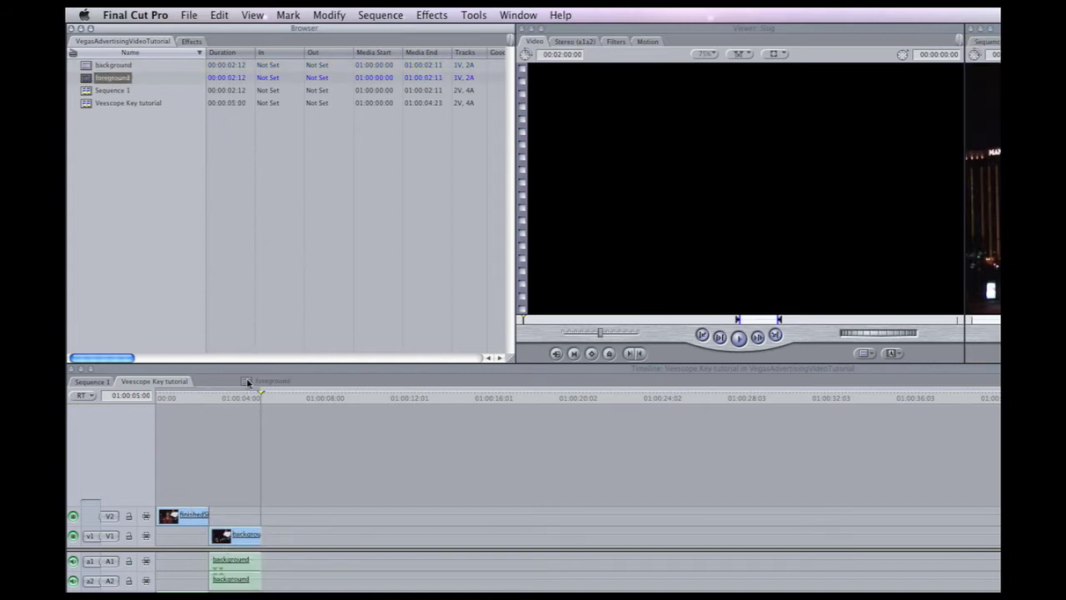
pyautogui.moveTo(245, 388); pyautogui.dragTo(223, 516)
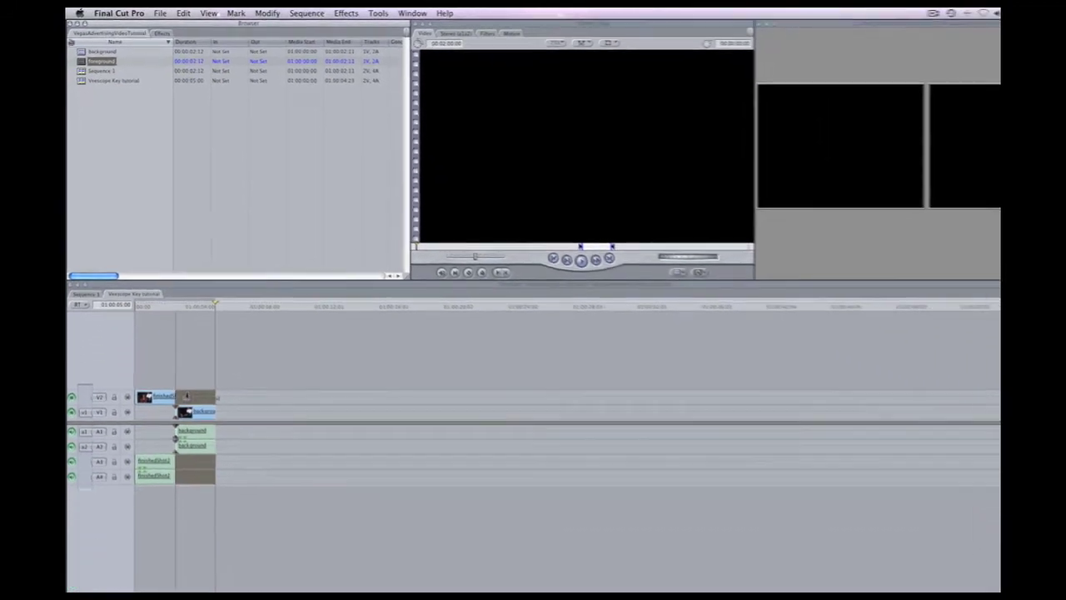
pyautogui.moveTo(186, 396); pyautogui.dragTo(187, 396)
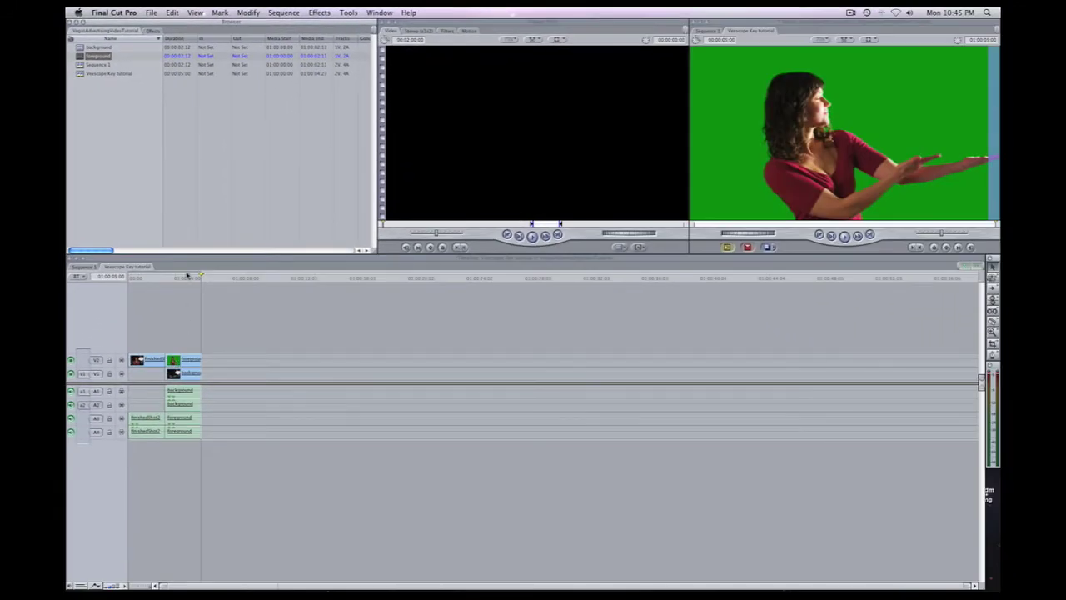
pyautogui.press('space')
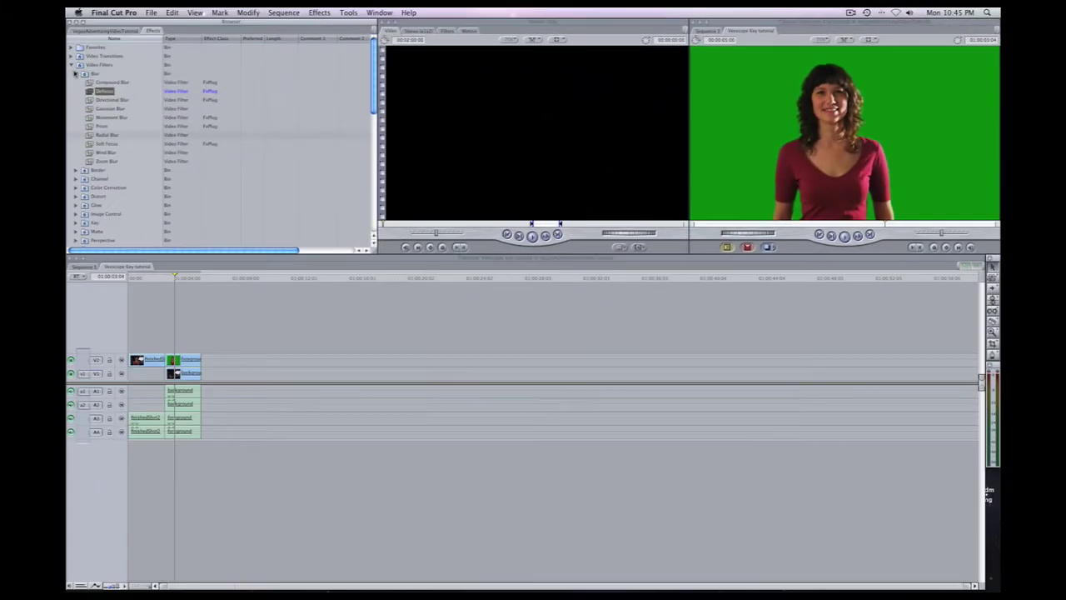
# - Apply the Softlyght Key filter from Veescope Key 1.1 to the foreground clip and preview the frame
pyautogui.click(75, 74)
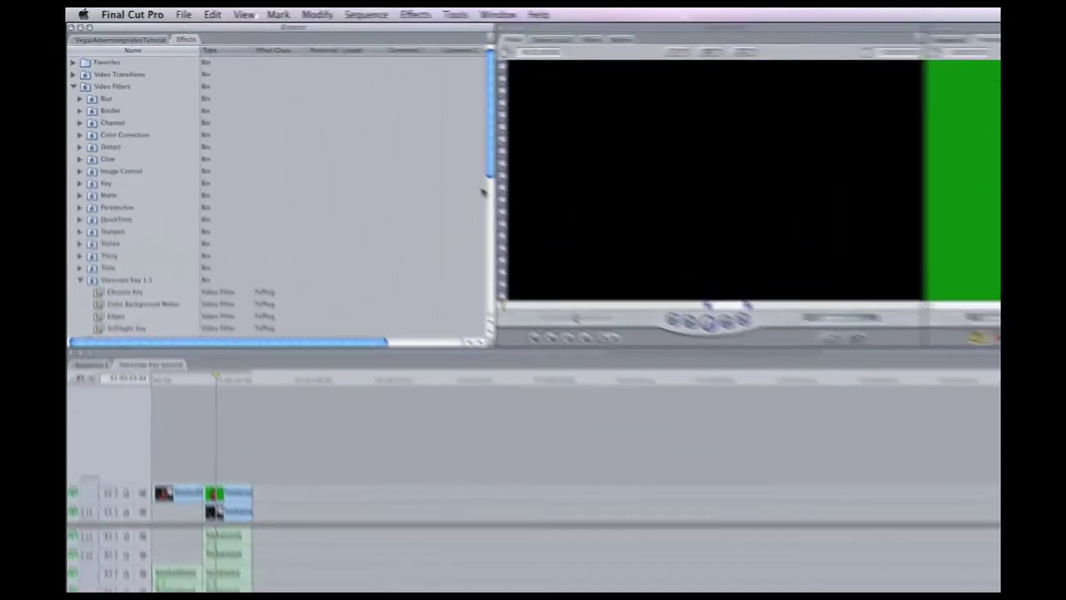
pyautogui.scroll(-5, 343, 167)
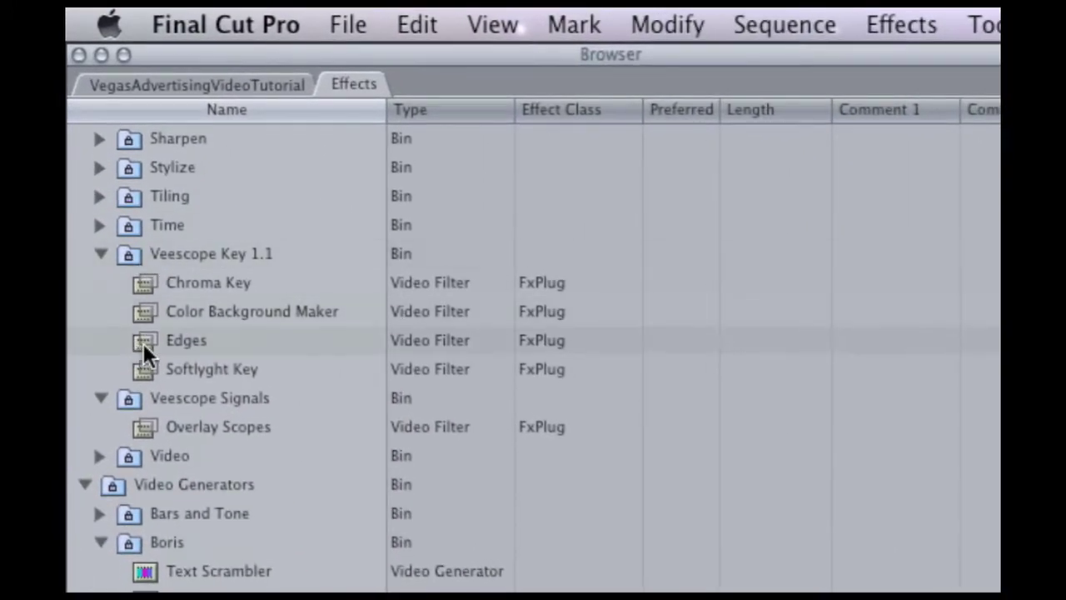
pyautogui.moveTo(144, 370); pyautogui.dragTo(438, 335)
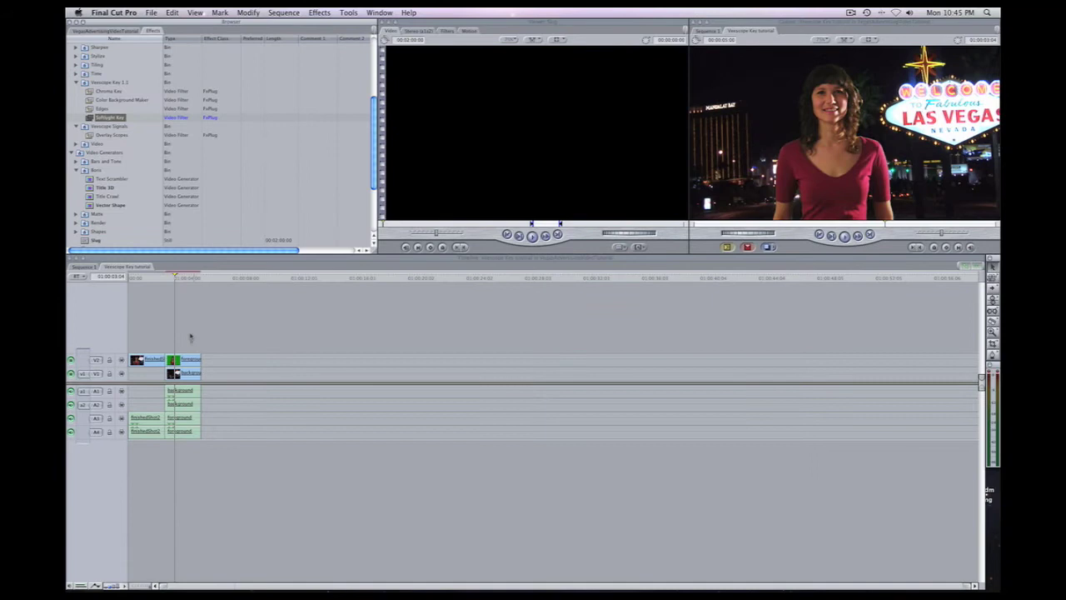
pyautogui.moveTo(183, 279); pyautogui.dragTo(181, 282)
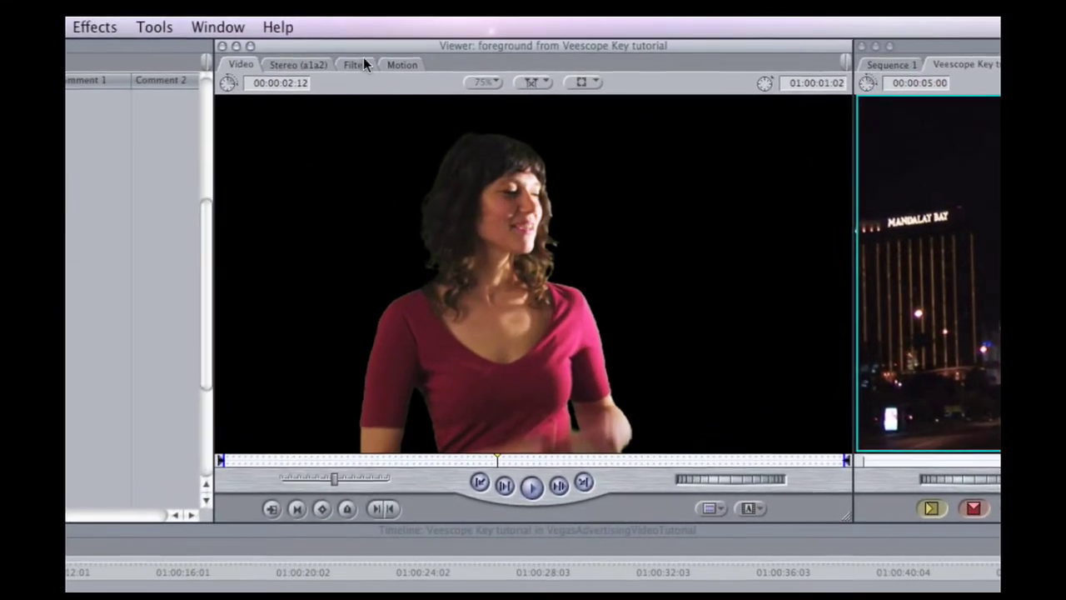
# - Sample the green backdrop as Softlyght Key's key colour, then re-enable the filter
pyautogui.click(391, 51)
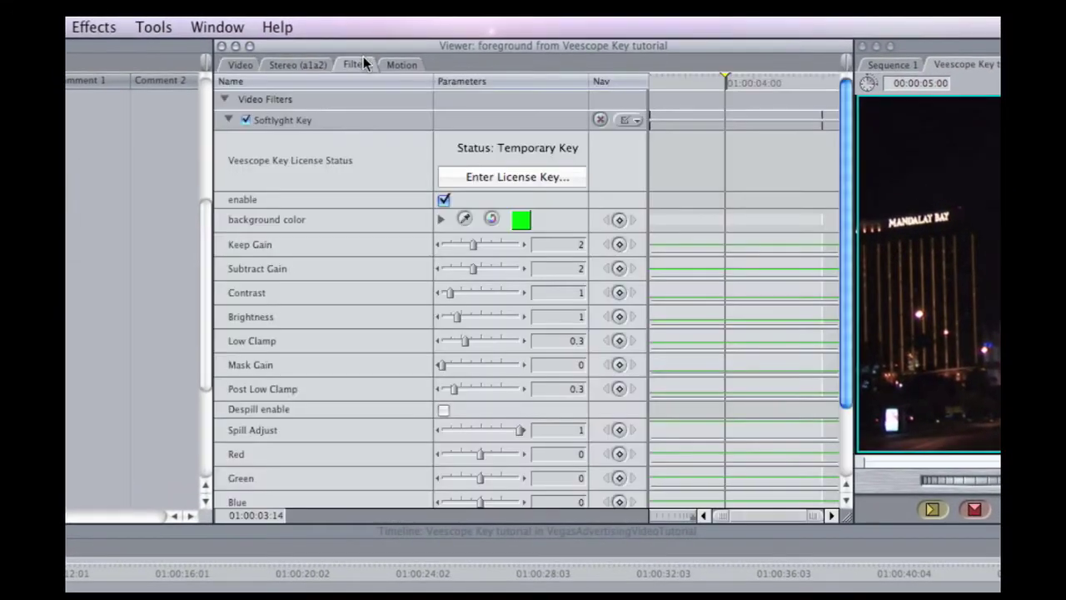
pyautogui.click(246, 119)
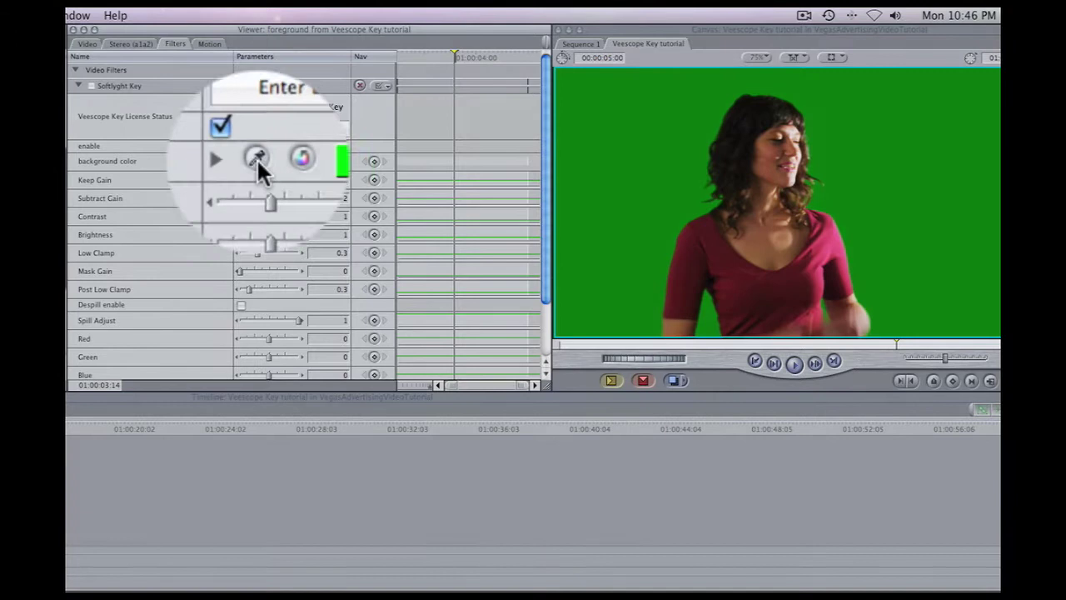
pyautogui.click(257, 159)
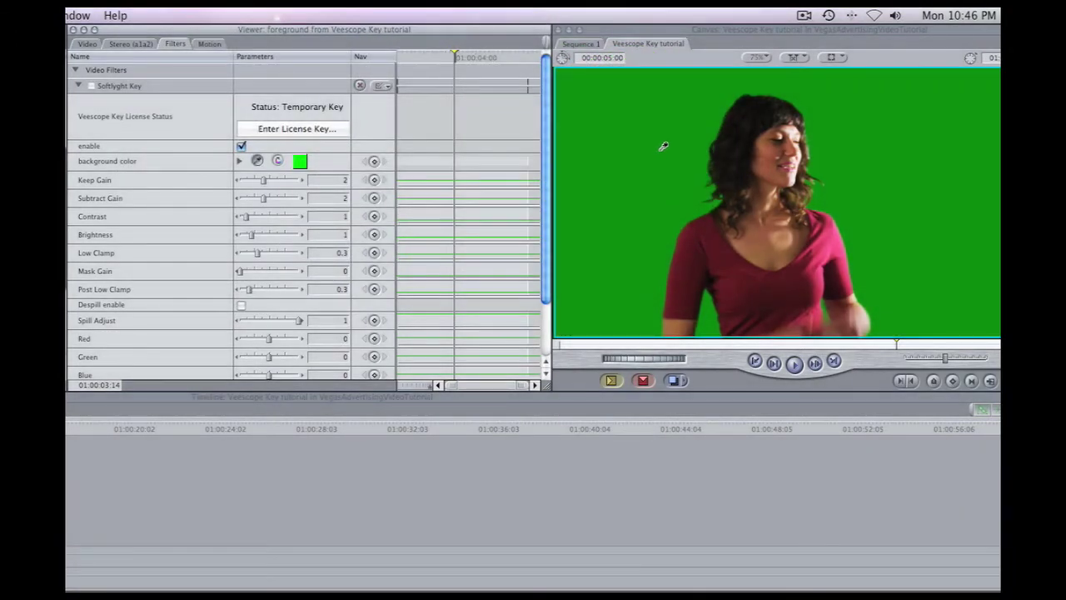
pyautogui.click(661, 150)
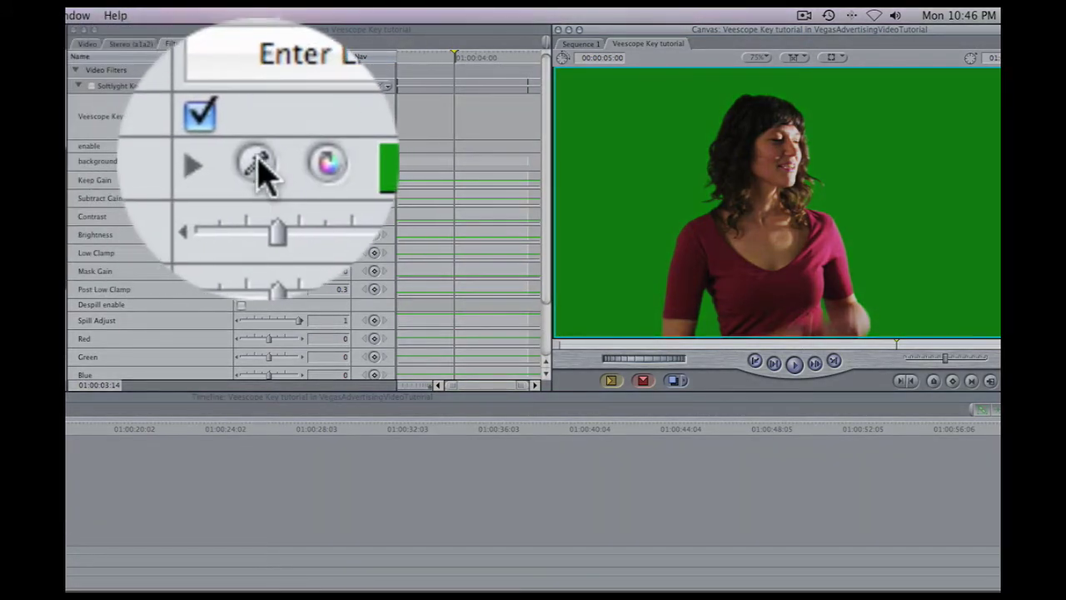
pyautogui.click(257, 160)
pyautogui.click(651, 150)
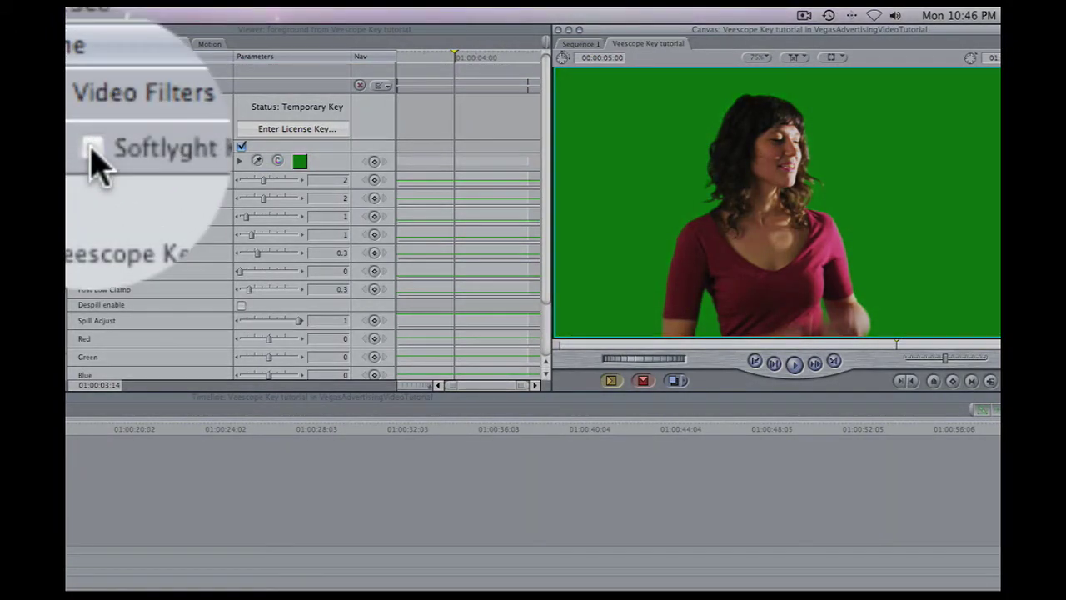
pyautogui.click(91, 150)
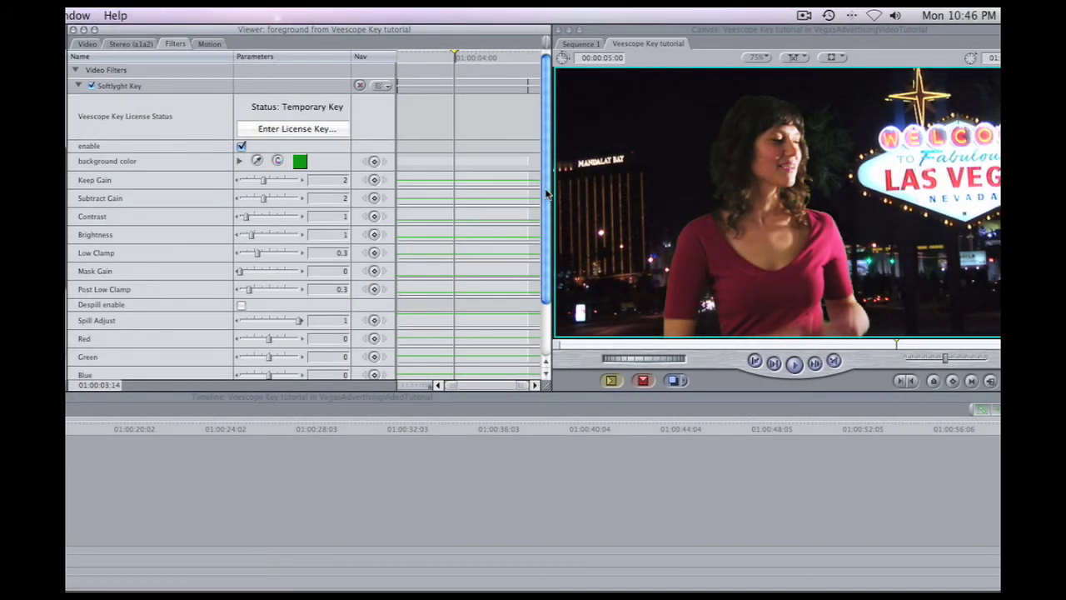
# - Refine the matte to Subtract Gain 1.36, Low Clamp and Post Low Clamp 0, then turn Show Mask off
pyautogui.moveTo(547, 193); pyautogui.dragTo(548, 267)
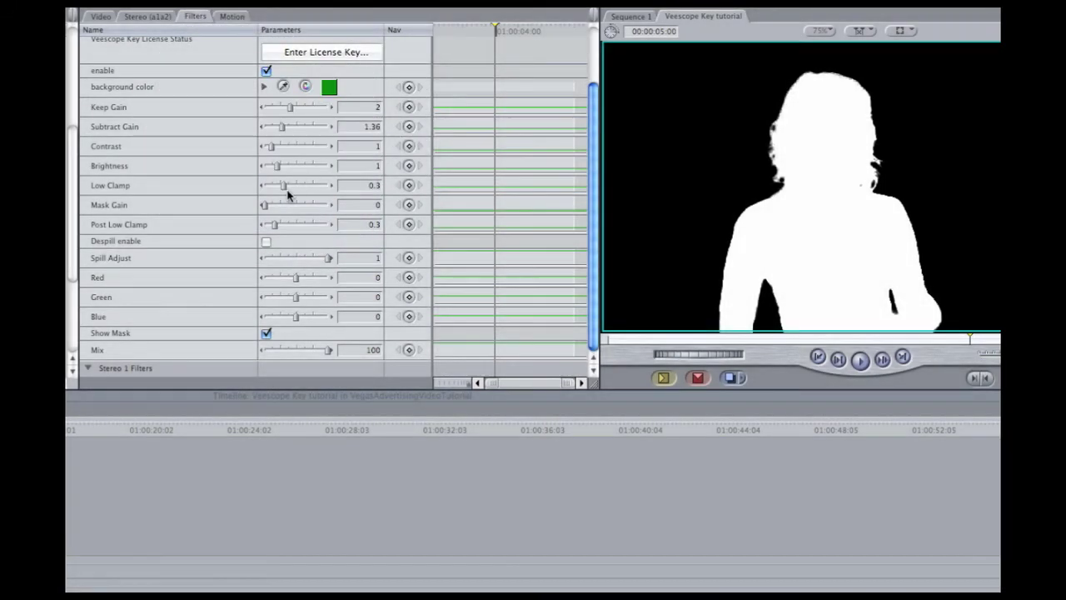
pyautogui.moveTo(283, 184); pyautogui.dragTo(297, 185)
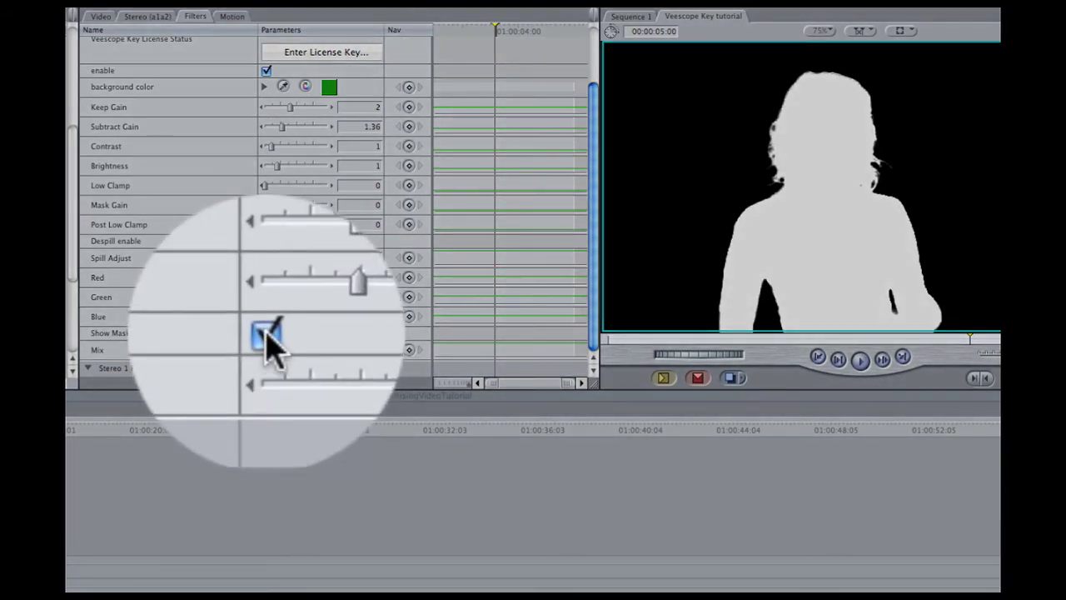
pyautogui.click(266, 333)
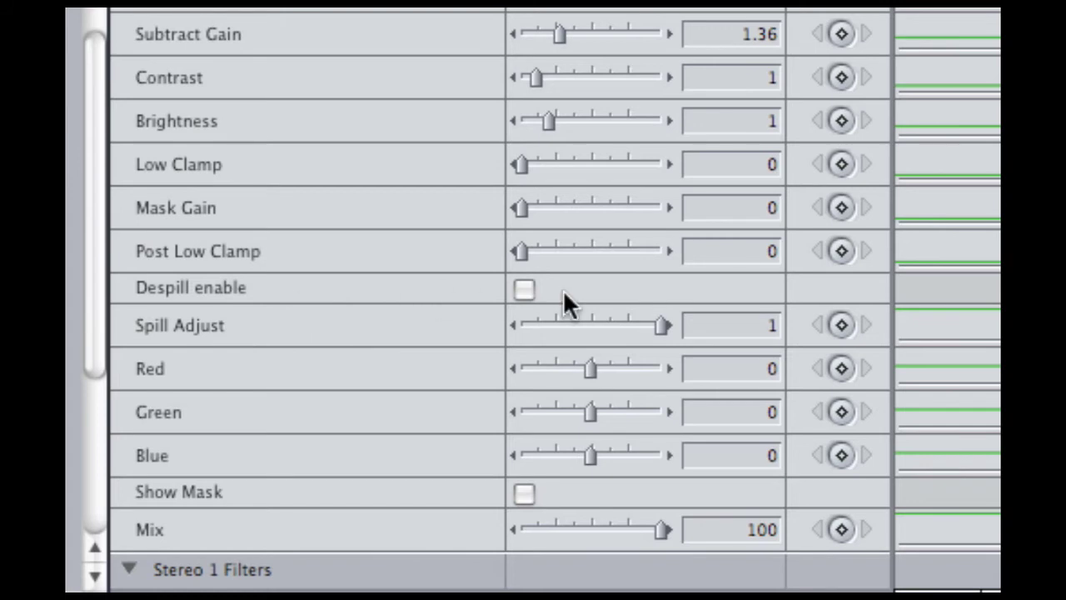
# - Enable Despill on Softlyght Key and lower Spill Adjust to 0.57
pyautogui.click(521, 290)
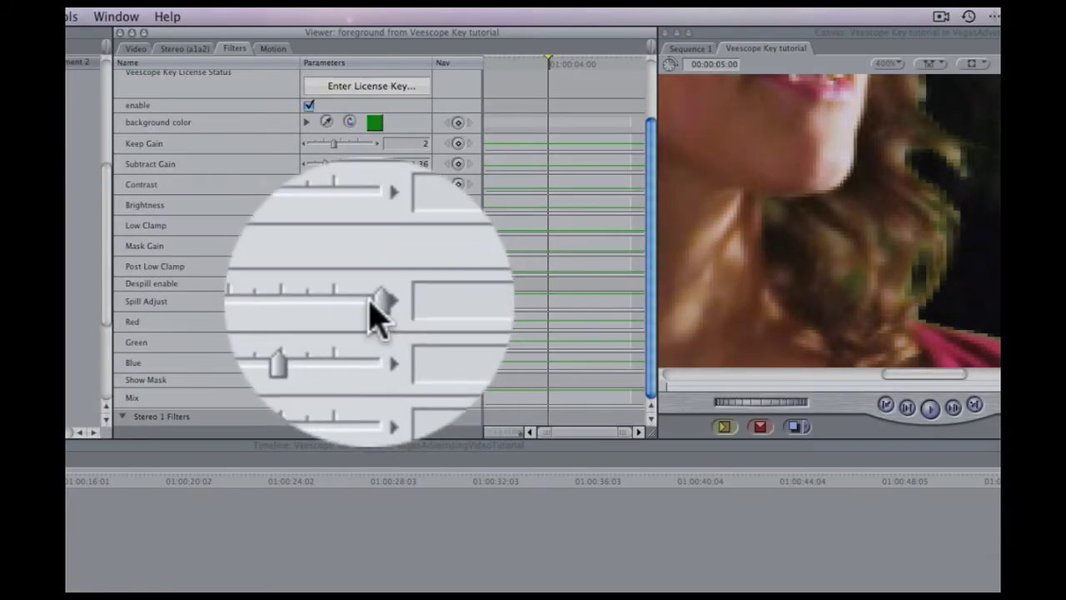
pyautogui.moveTo(376, 316); pyautogui.dragTo(354, 314)
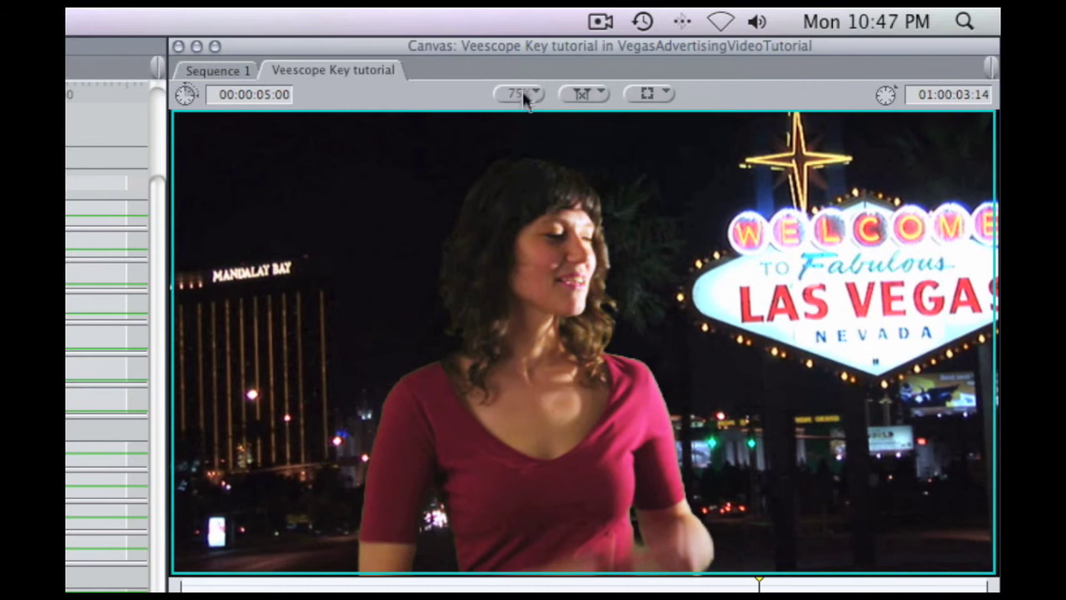
# - Zoom the Canvas to 400% and pan across the woman's hair and shoulder edges
pyautogui.click(523, 94)
pyautogui.click(610, 155)
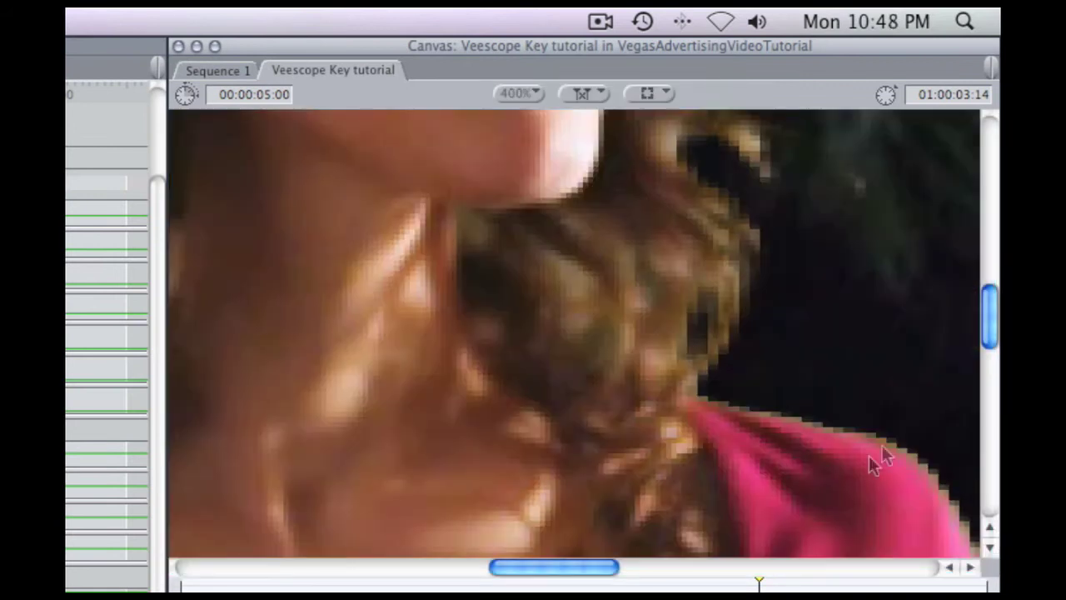
pyautogui.moveTo(985, 326); pyautogui.dragTo(986, 354)
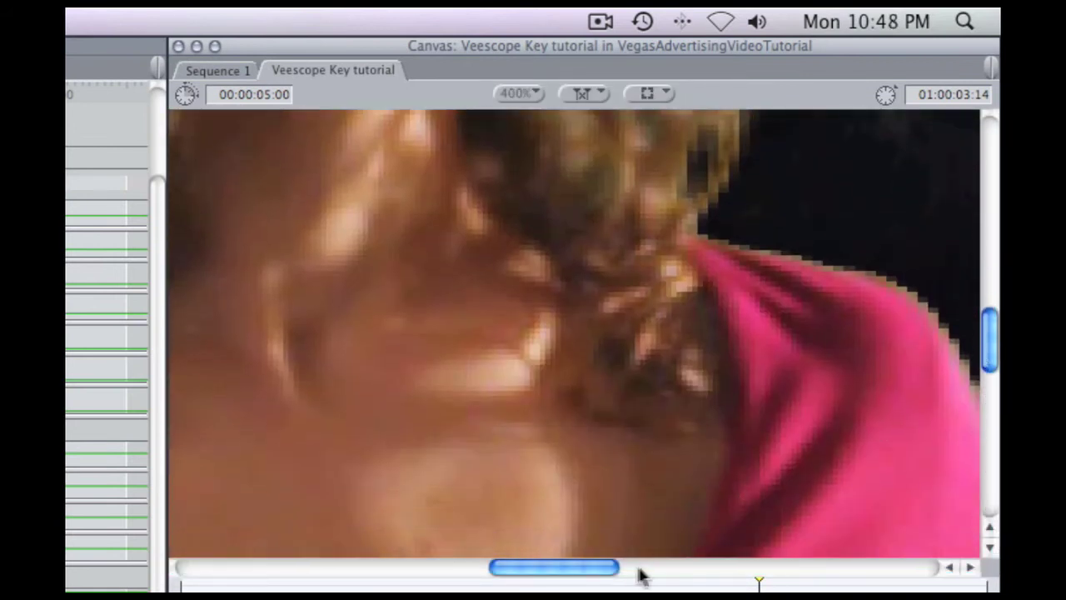
pyautogui.moveTo(607, 572); pyautogui.dragTo(644, 572)
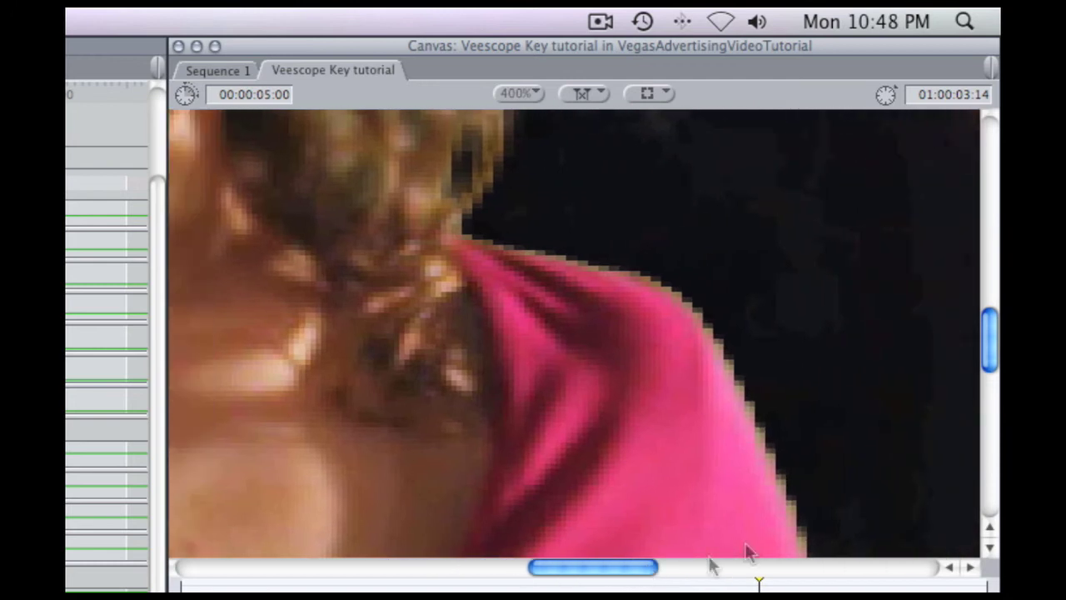
pyautogui.moveTo(990, 358)
pyautogui.mouseDown()
pyautogui.moveTo(989, 398)
pyautogui.moveTo(982, 350)
pyautogui.moveTo(978, 359)
pyautogui.moveTo(981, 420)
pyautogui.moveTo(975, 343)
pyautogui.mouseUp()
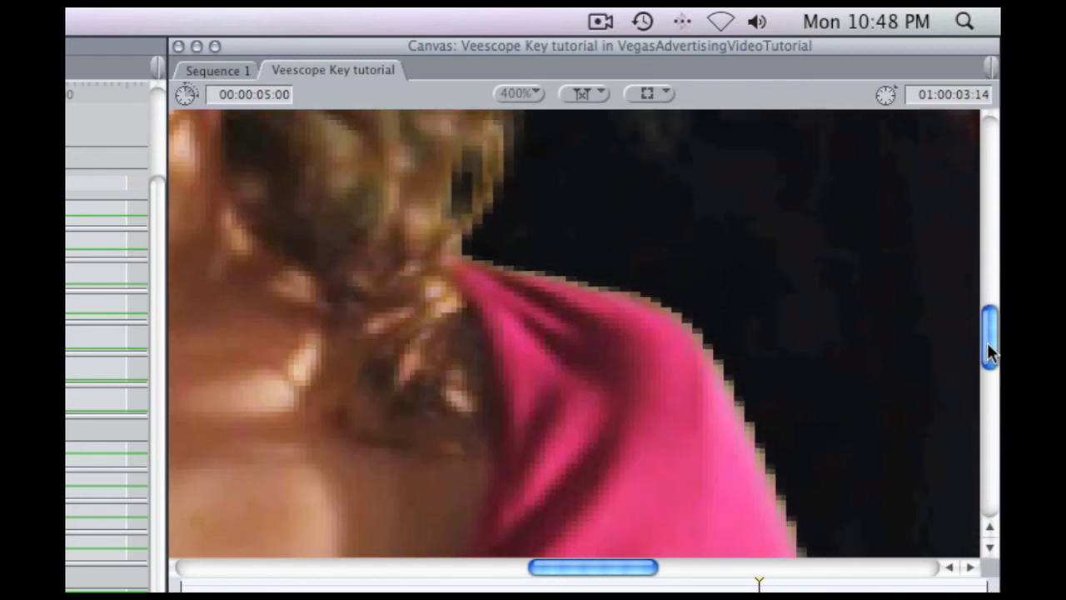
pyautogui.moveTo(989, 351)
pyautogui.mouseDown()
pyautogui.moveTo(988, 268)
pyautogui.moveTo(984, 363)
pyautogui.mouseUp()
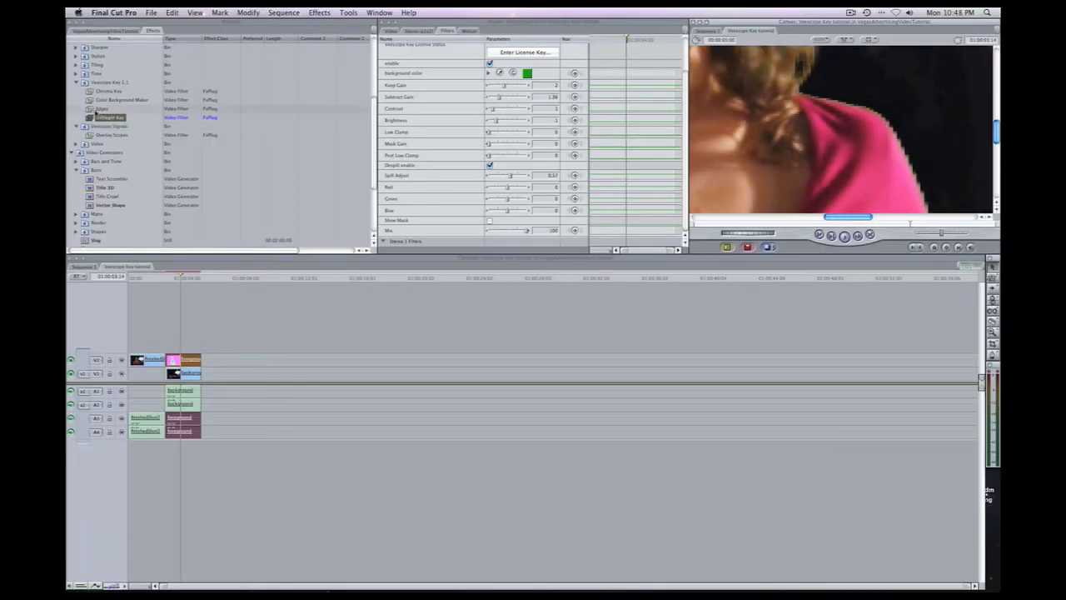
# - Apply the Veescope Edges filter to the foreground clip
pyautogui.click(96, 112)
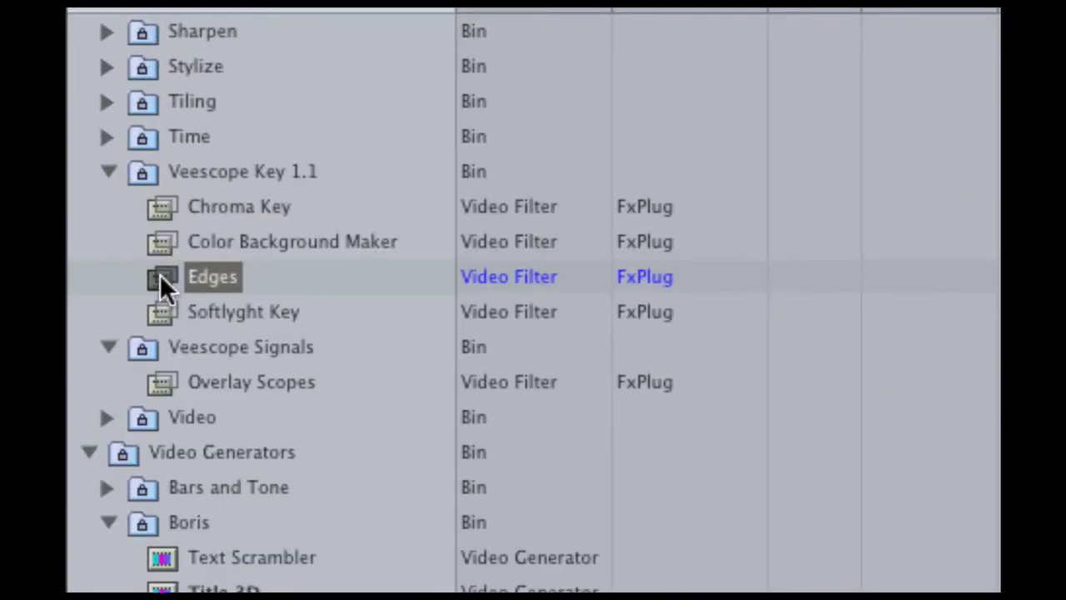
pyautogui.moveTo(160, 272); pyautogui.dragTo(571, 305)
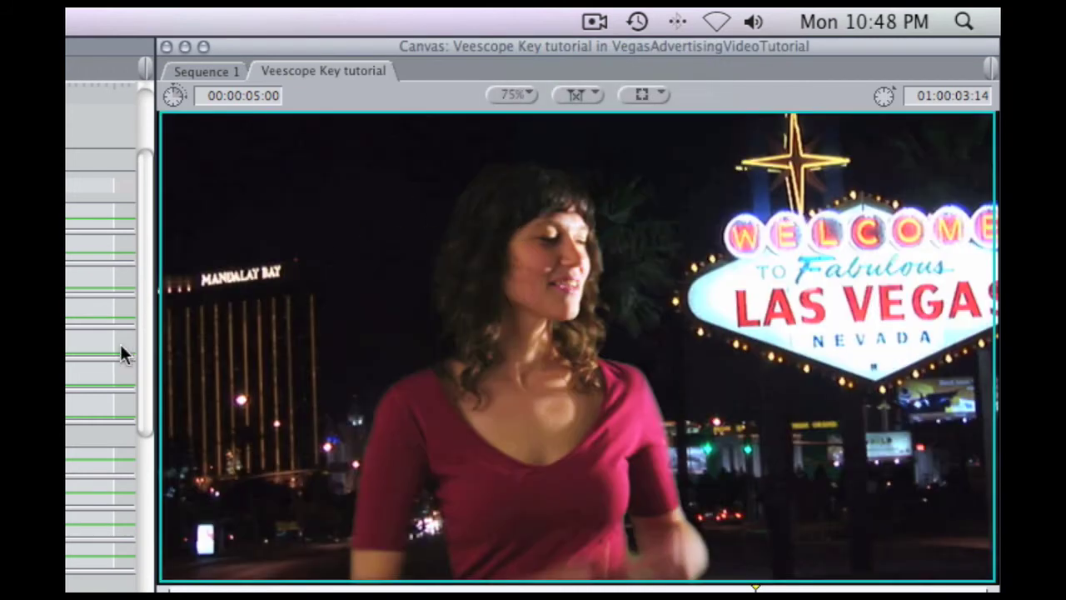
pyautogui.moveTo(139, 343); pyautogui.dragTo(150, 545)
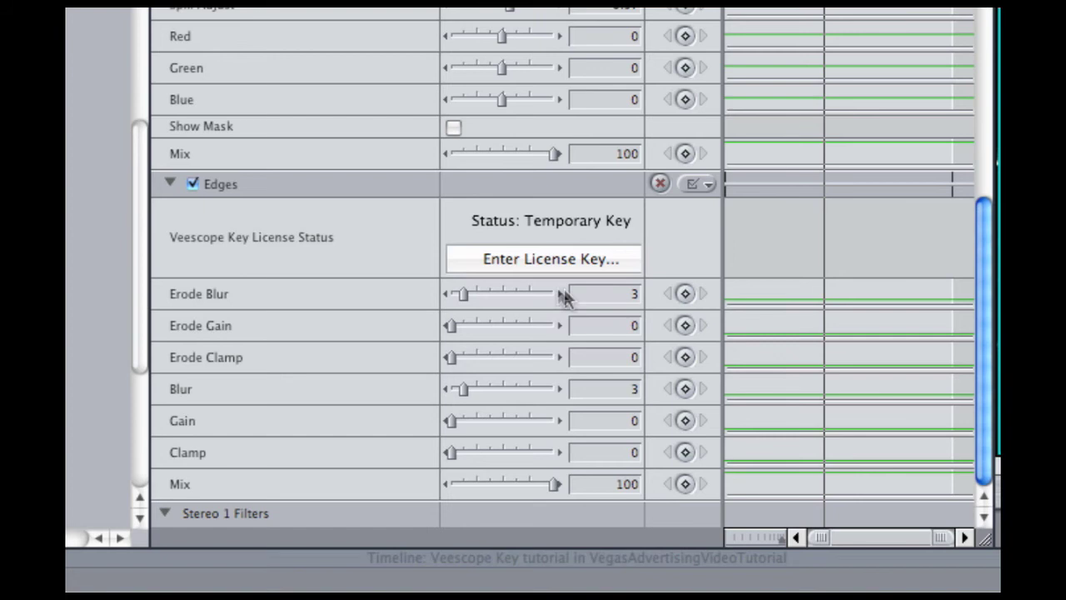
# - Set the Edges filter's Erode Blur to 1 and Blur to 1
pyautogui.click(601, 297)
pyautogui.write('1')
pyautogui.press('Return')
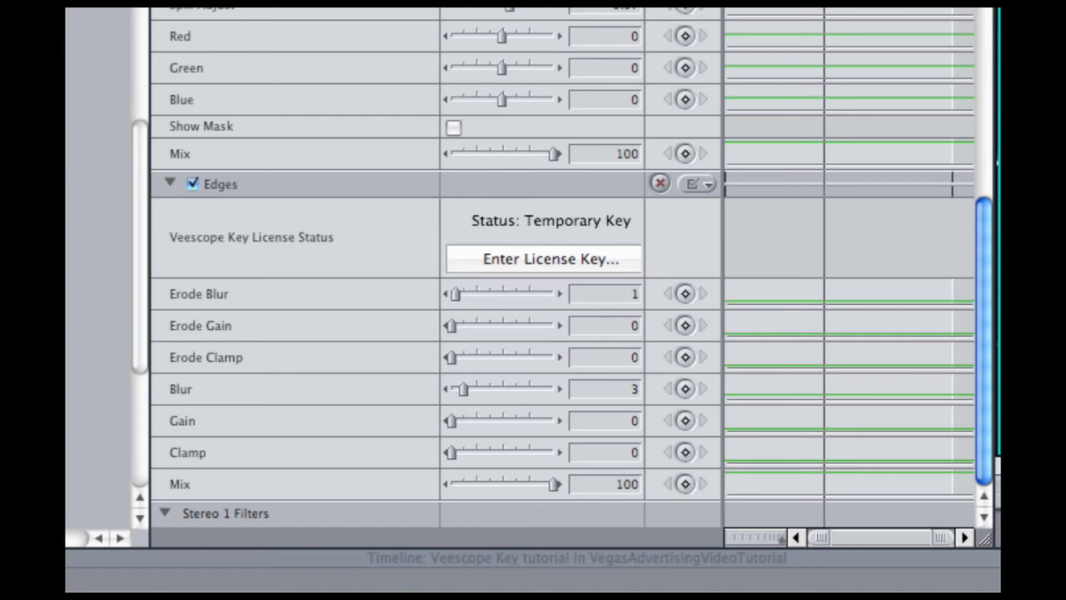
pyautogui.click(609, 389)
pyautogui.write('1')
pyautogui.press('Return')
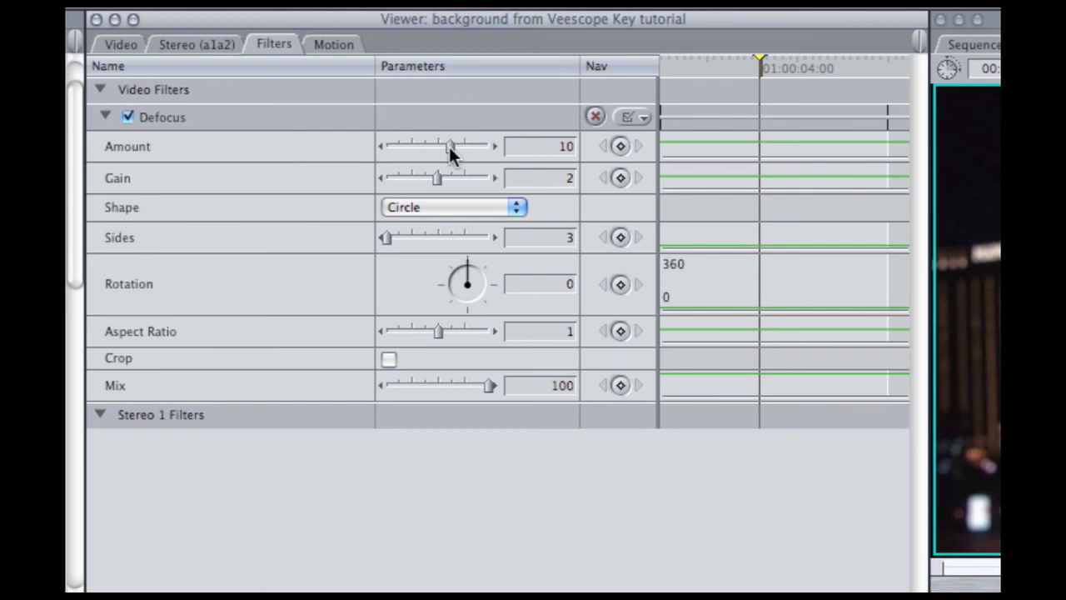
# - Lower the background clip's Defocus Amount from 10 to 6
pyautogui.moveTo(449, 147); pyautogui.dragTo(423, 142)
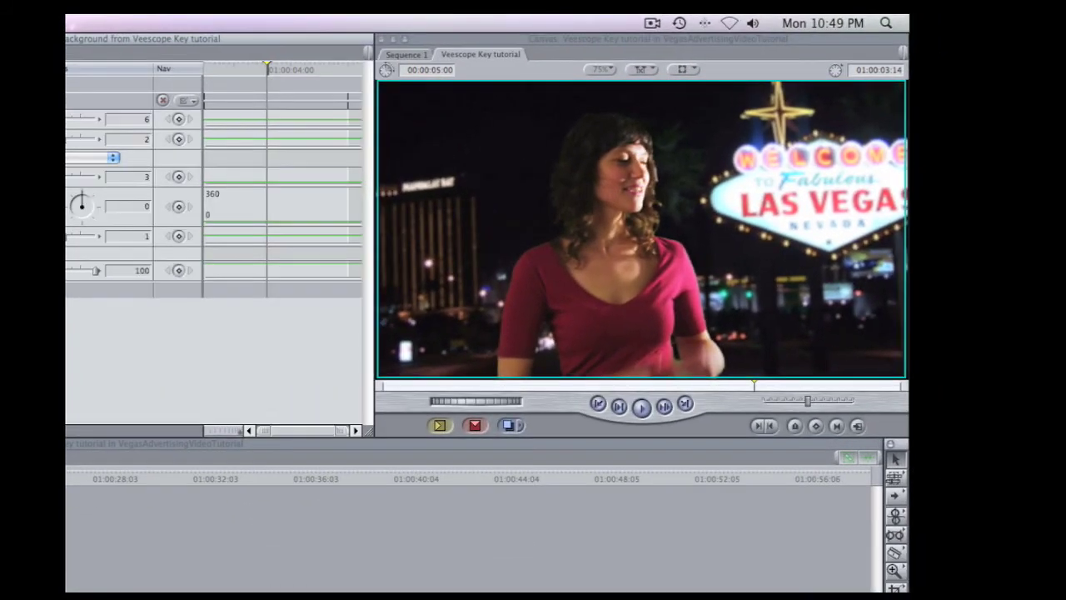
# - Play the sequence to review the keyed woman over the defocused Las Vegas Strip
pyautogui.press('space')
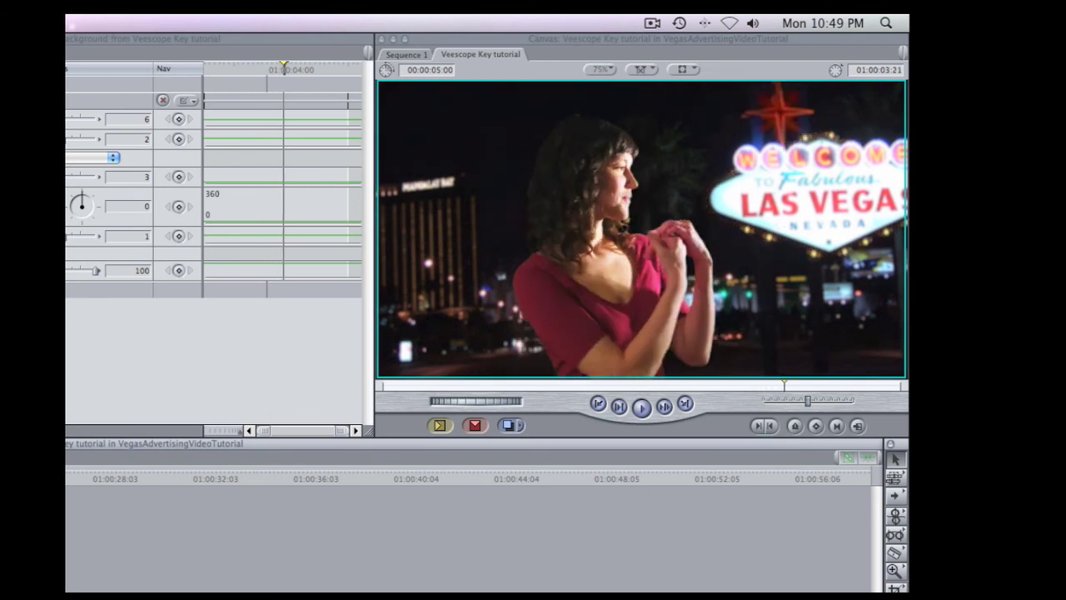